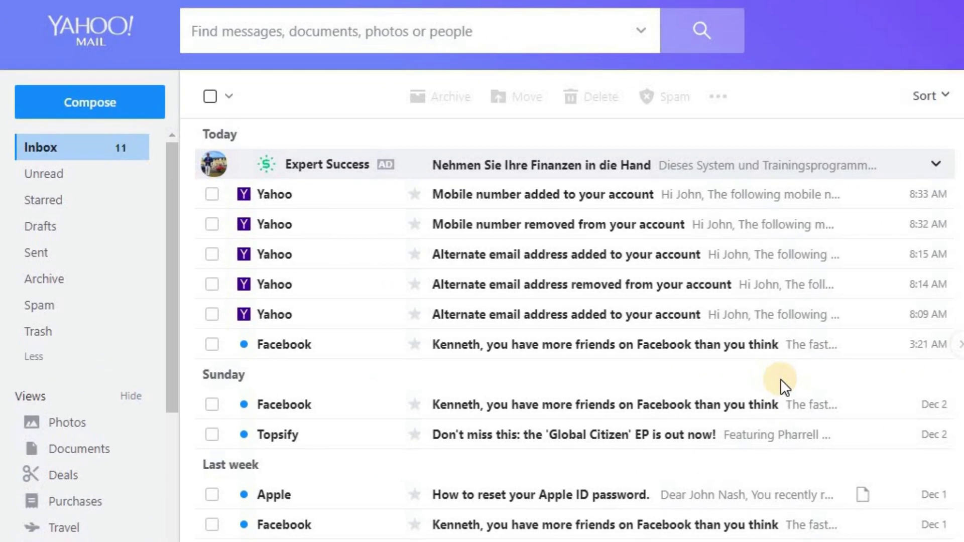
Step: Dismiss the select-all menu, then pick 'Clean your Inbox' from the Inbox menu
{"action": "left_click", "coordinate": [229, 98]}
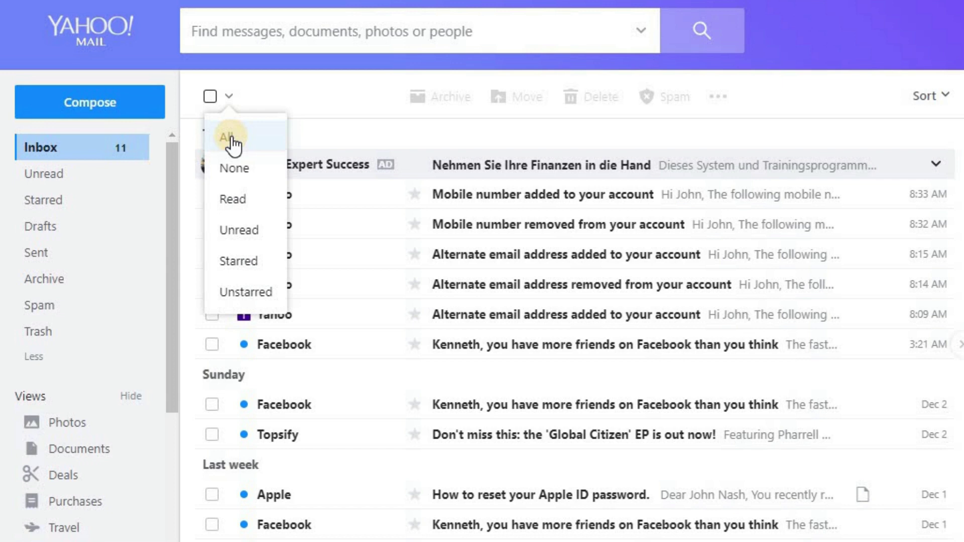
{"action": "left_click", "coordinate": [262, 98]}
{"action": "mouse_move", "coordinate": [81, 147]}
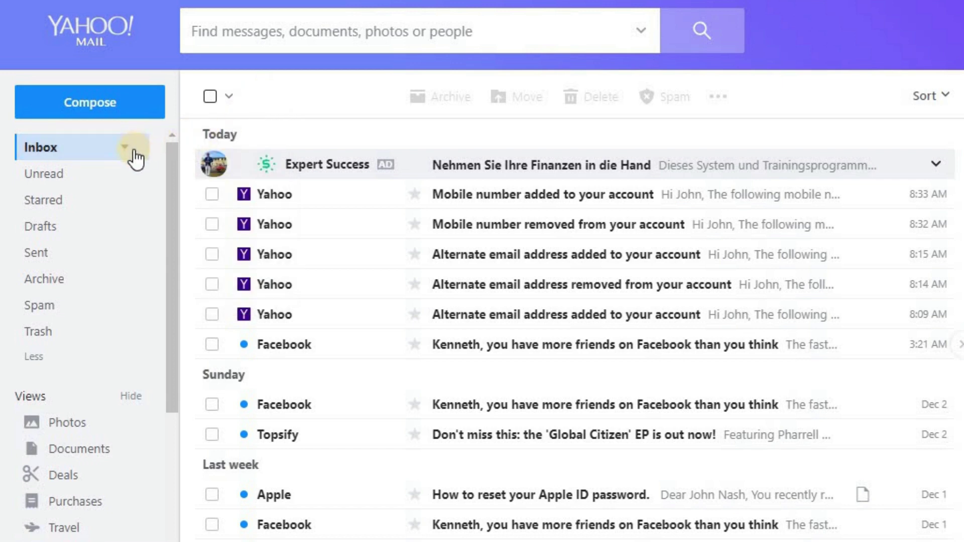
{"action": "left_click", "coordinate": [125, 150]}
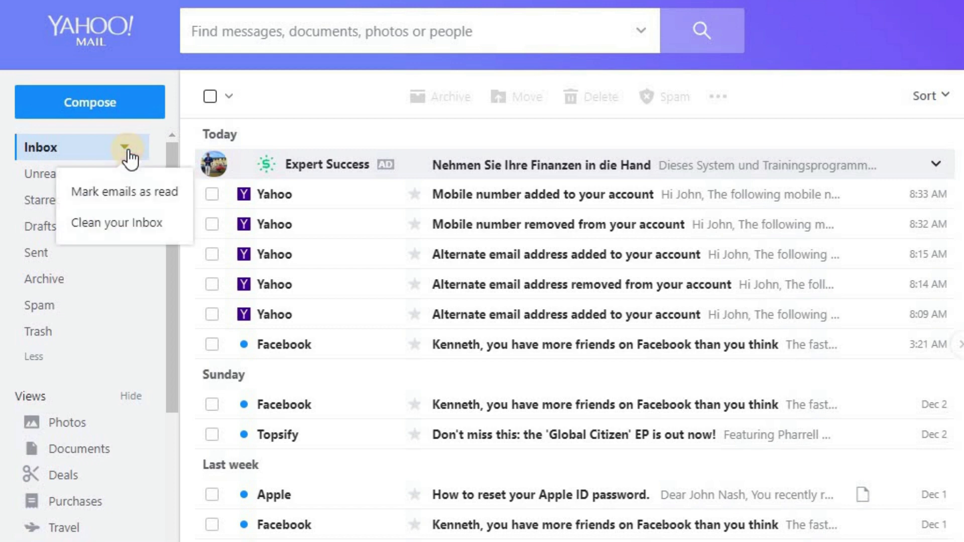
{"action": "left_click", "coordinate": [127, 225]}
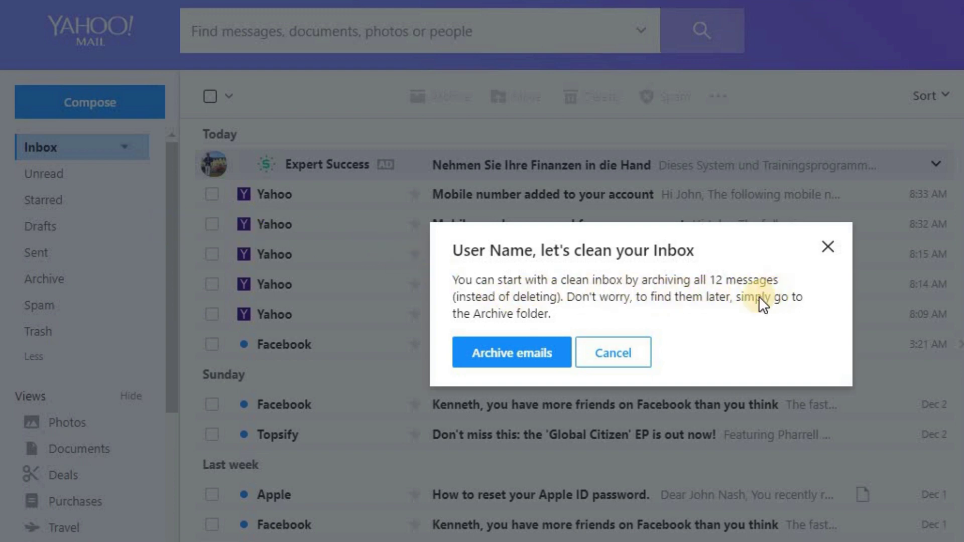
Step: Confirm 'Archive emails' in the clean-your-inbox prompt for all 12 messages
{"action": "left_click", "coordinate": [513, 356]}
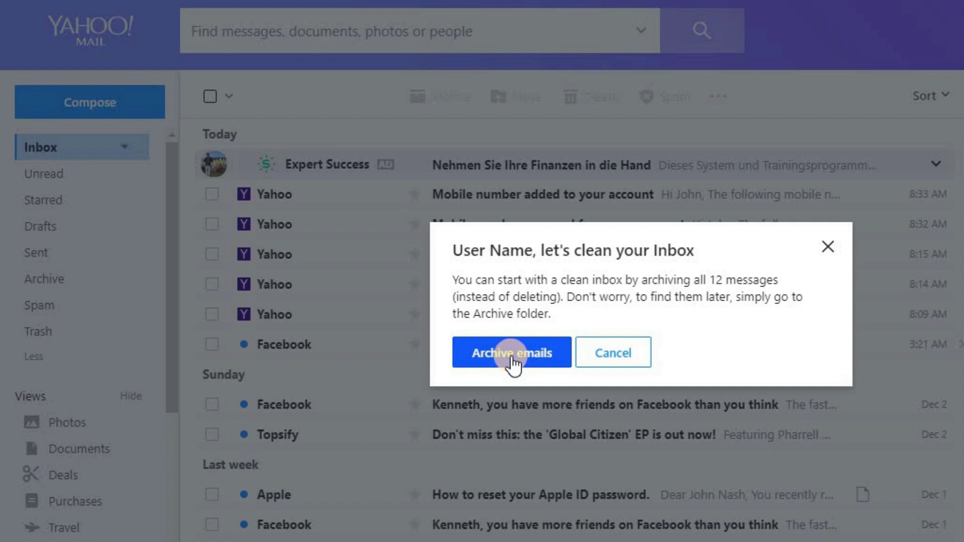
{"action": "left_click", "coordinate": [511, 356]}
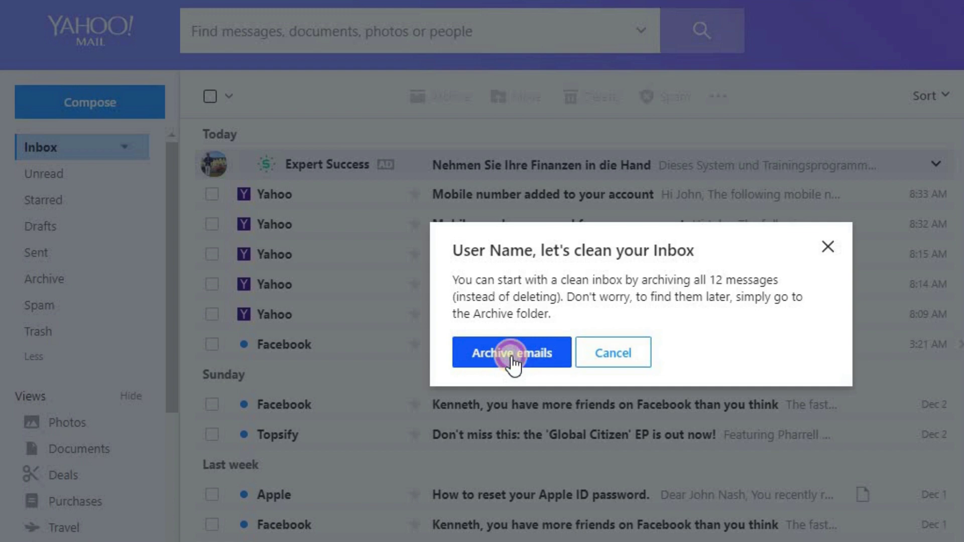